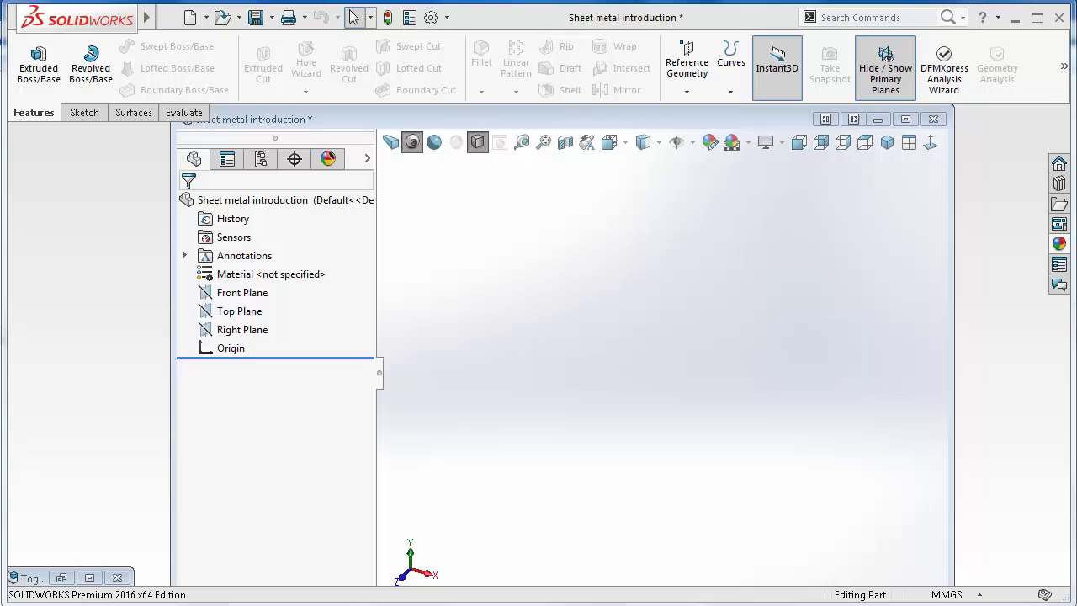
Switch to the Toggle clamp assembly and examine its bent sheet metal links and base bracket from several angles.
{"action": "left_click", "coordinate": [31, 577]}
{"action": "scroll", "coordinate": [637, 312], "scroll_direction": "up", "scroll_amount": 3}
{"action": "middle_click_drag", "start_coordinate": [637, 312], "coordinate": [675, 338]}
{"action": "scroll", "coordinate": [728, 331], "scroll_direction": "down", "scroll_amount": 3}
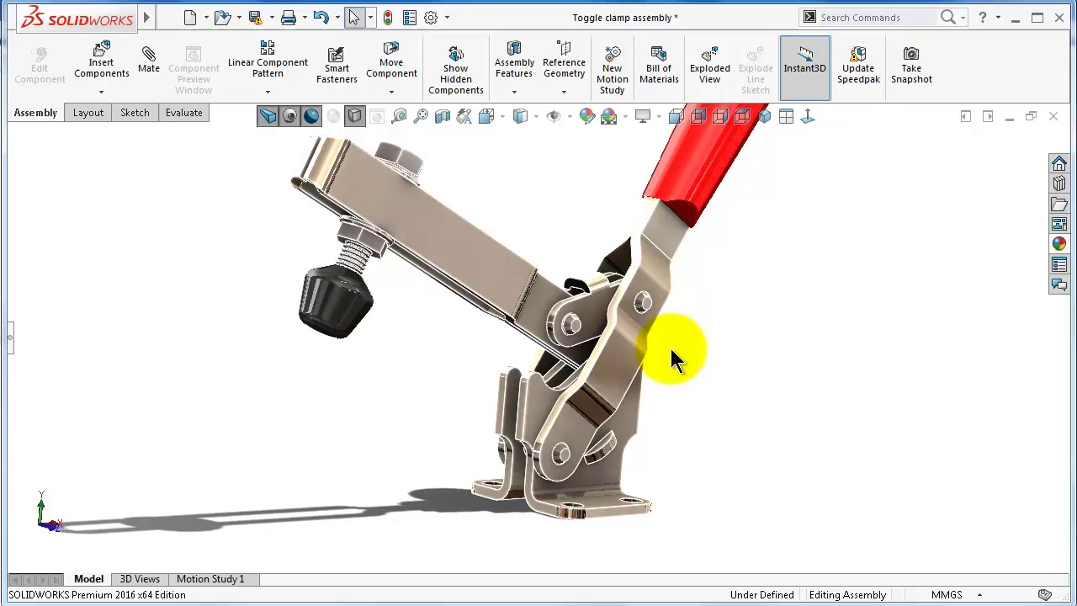
{"action": "scroll", "coordinate": [669, 345], "scroll_direction": "up", "scroll_amount": 1}
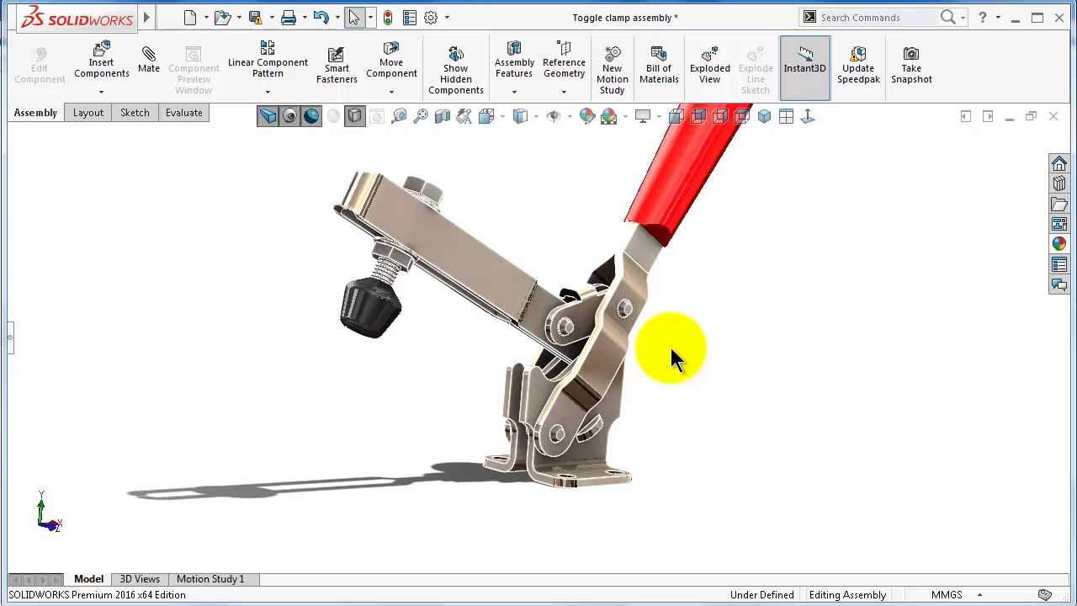
{"action": "mouse_move", "coordinate": [663, 355]}
{"action": "middle_mouse_down"}
{"action": "mouse_move", "coordinate": [629, 373]}
{"action": "mouse_move", "coordinate": [643, 401]}
{"action": "middle_mouse_up"}
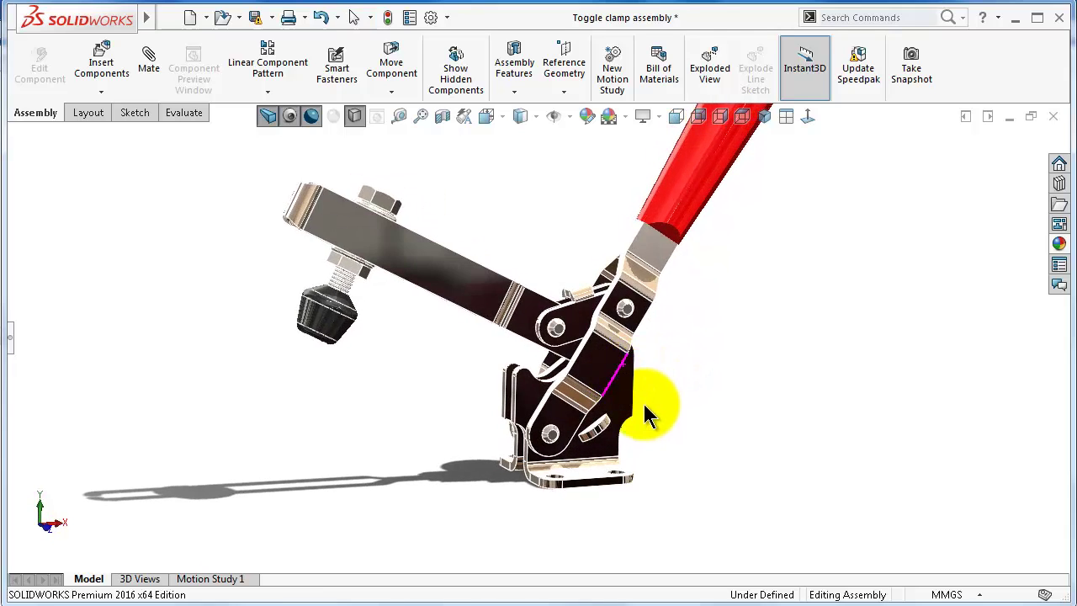
{"action": "scroll", "coordinate": [645, 411], "scroll_direction": "down", "scroll_amount": 2}
Try an exploded view that pulls the front base bracket out of the clamp, and inspect the bracket's bent shape.
{"action": "left_click", "coordinate": [700, 64]}
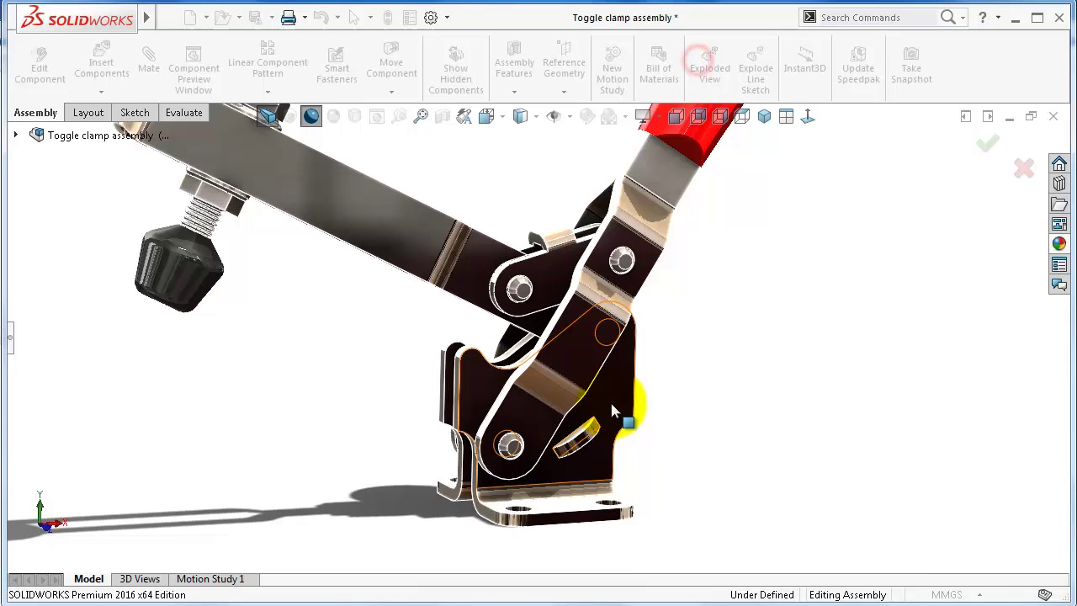
{"action": "left_click", "coordinate": [613, 411]}
{"action": "left_click_drag", "start_coordinate": [607, 409], "coordinate": [891, 408]}
{"action": "middle_click_drag", "start_coordinate": [892, 408], "coordinate": [683, 406]}
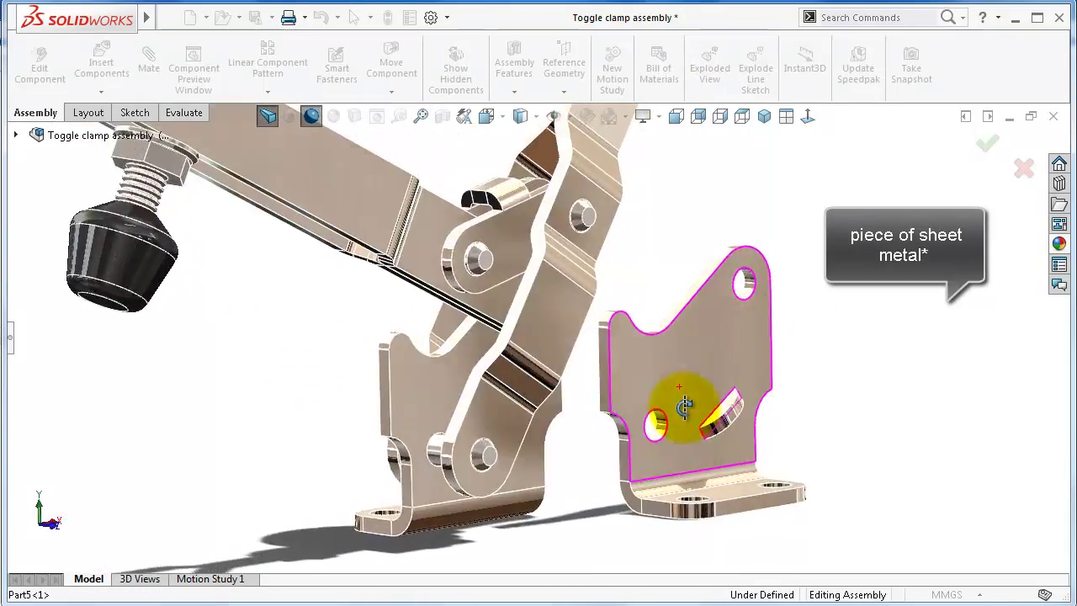
{"action": "scroll", "coordinate": [683, 405], "scroll_direction": "down", "scroll_amount": 2}
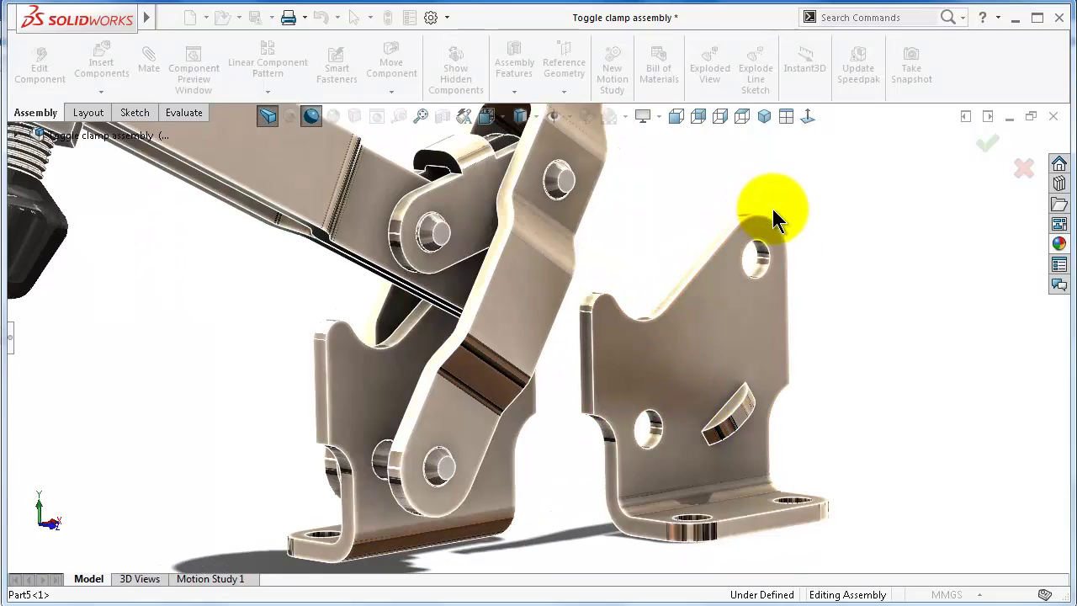
{"action": "middle_click_drag", "start_coordinate": [805, 269], "coordinate": [673, 522]}
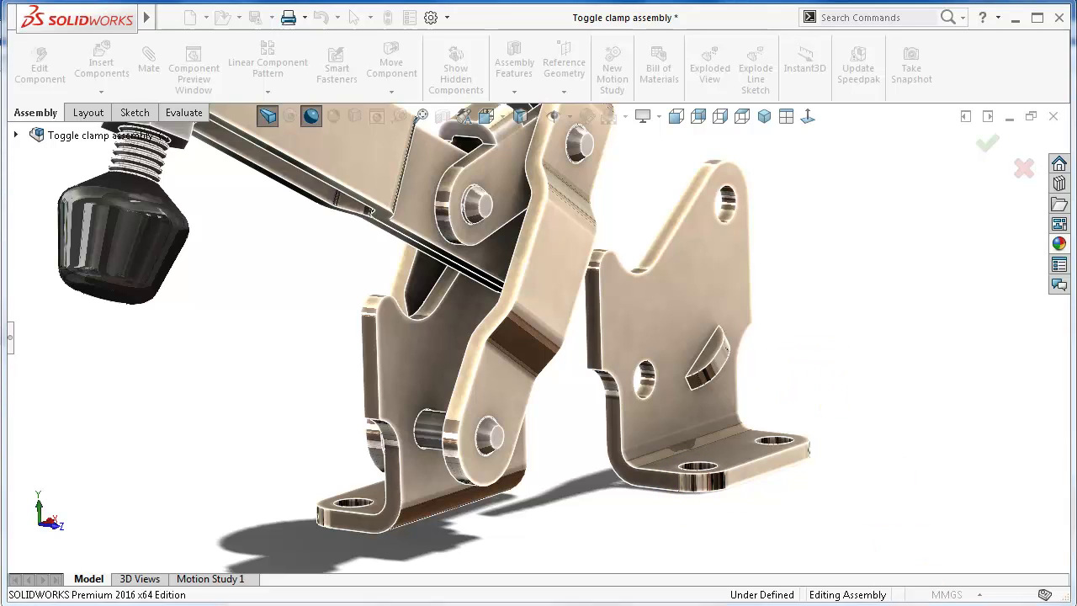
{"action": "left_click", "coordinate": [1023, 168]}
{"action": "middle_click_drag", "start_coordinate": [850, 332], "coordinate": [823, 349]}
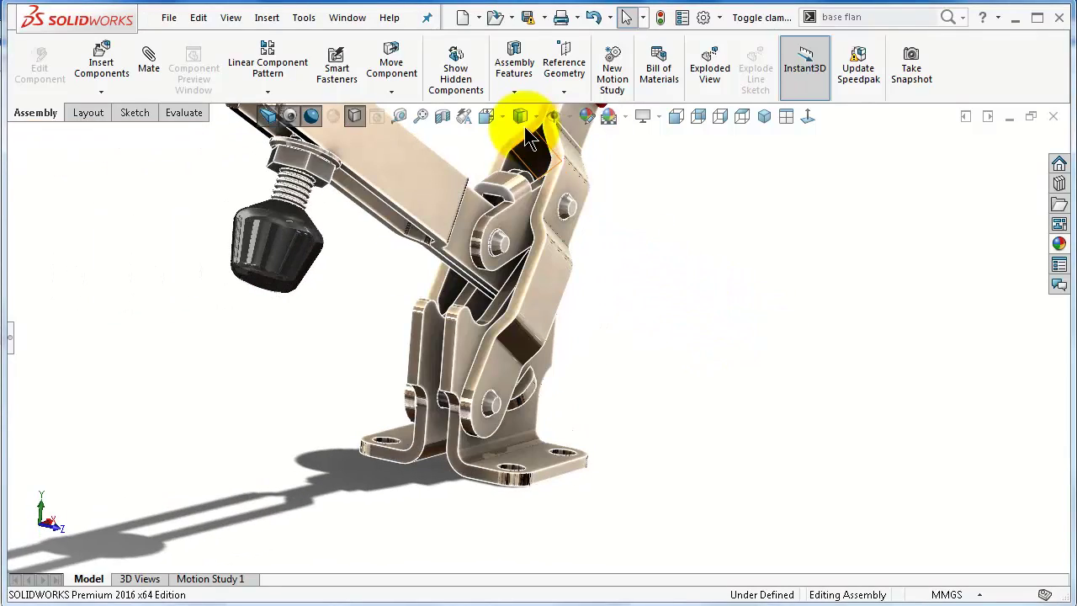
Create a new part document.
{"action": "left_click", "coordinate": [463, 20]}
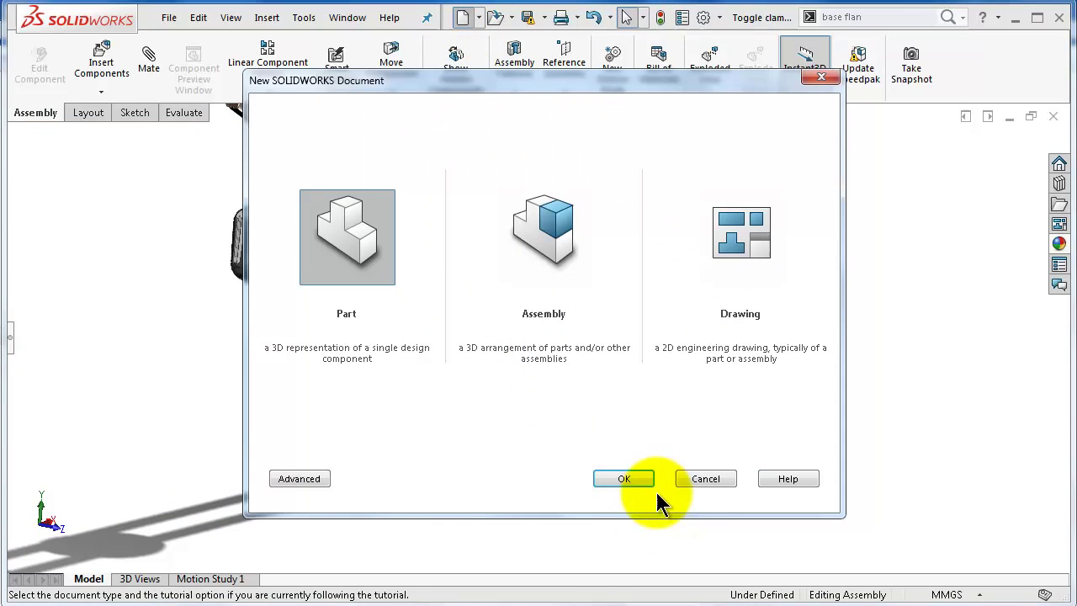
{"action": "left_click", "coordinate": [638, 476]}
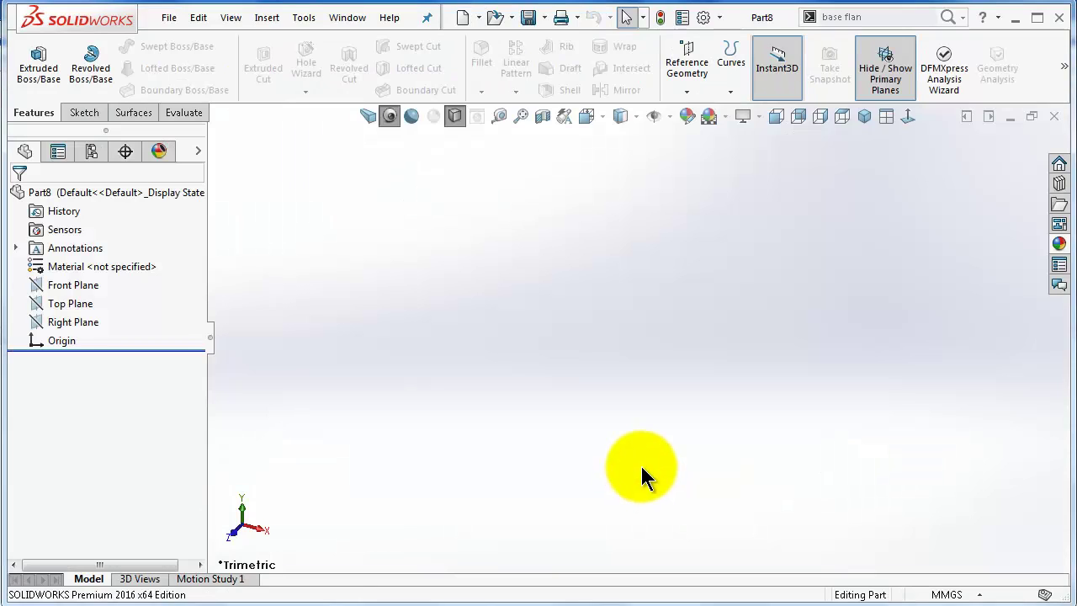
{"action": "key", "text": "BackSpace"}
{"action": "key", "text": "BackSpace"}
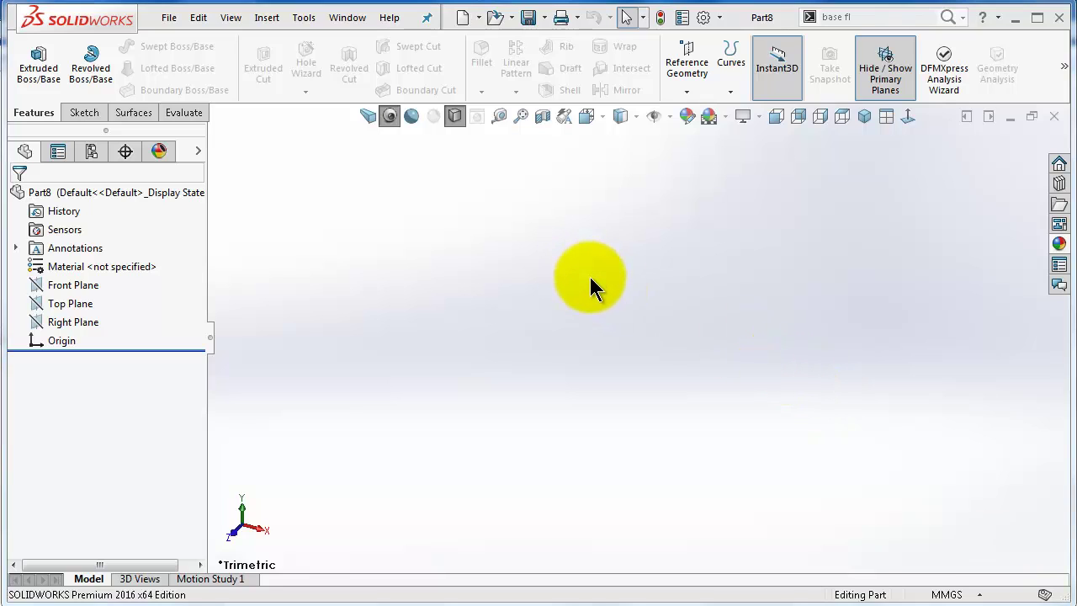
{"action": "left_click", "coordinate": [268, 18]}
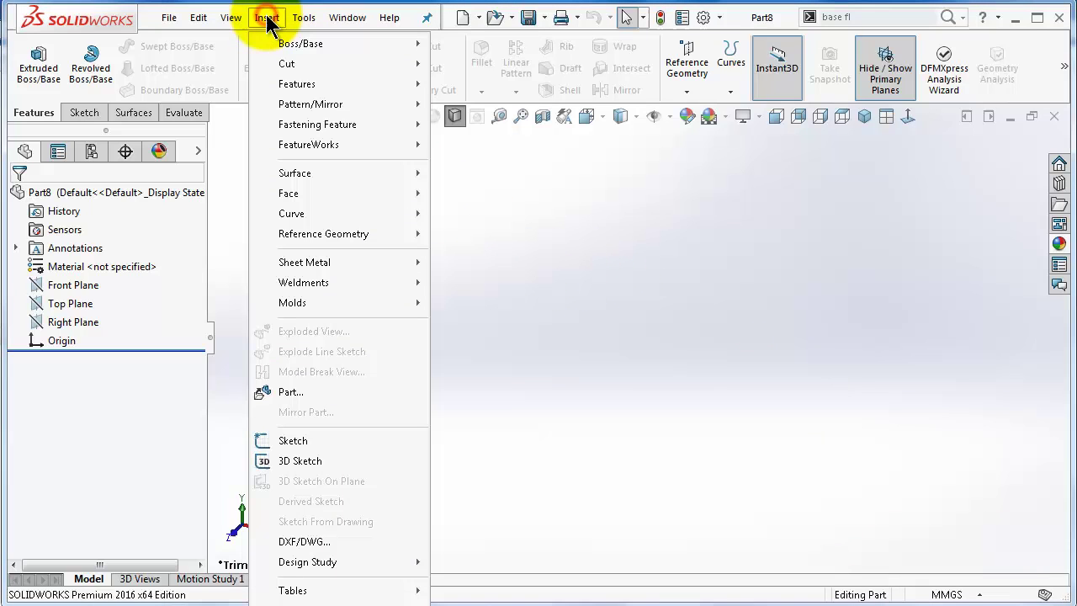
{"action": "mouse_move", "coordinate": [304, 264]}
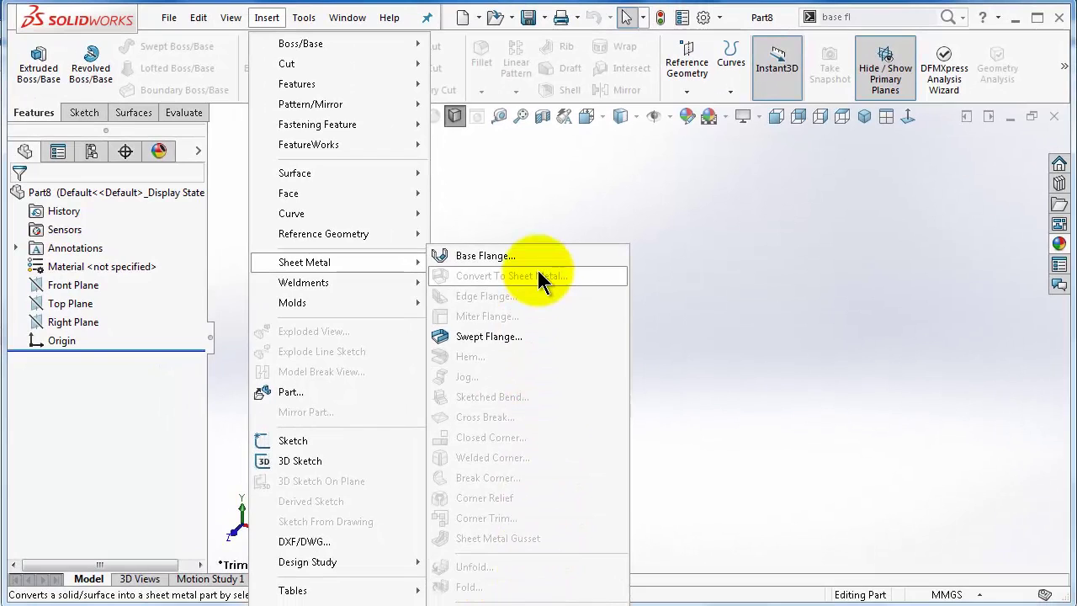
{"action": "left_click", "coordinate": [649, 211]}
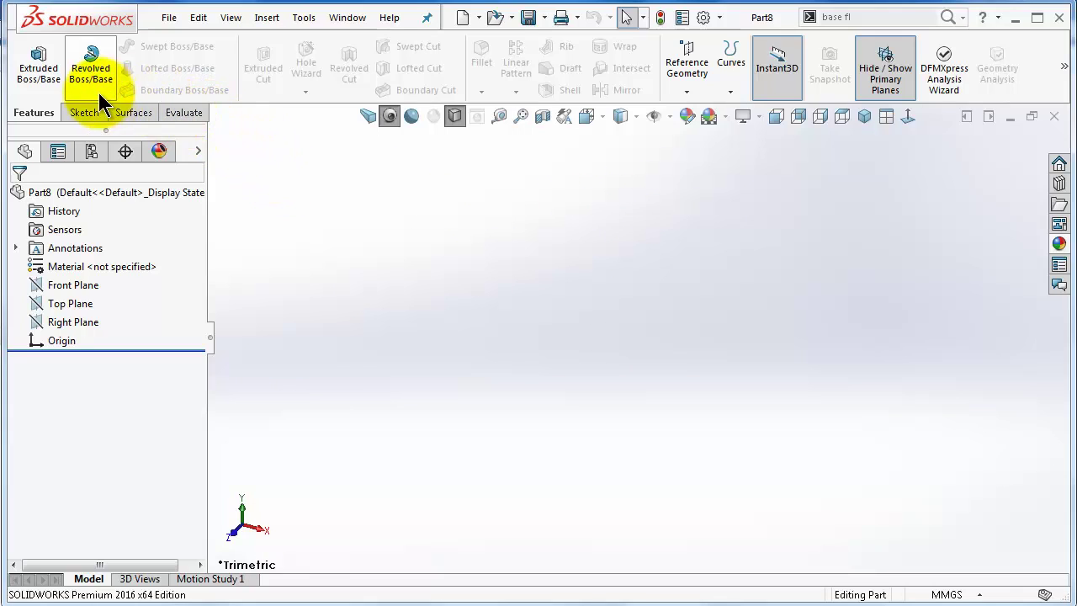
Enable the Sheet Metal toolset in the CommandManager and bring up its commands.
{"action": "right_click", "coordinate": [183, 113]}
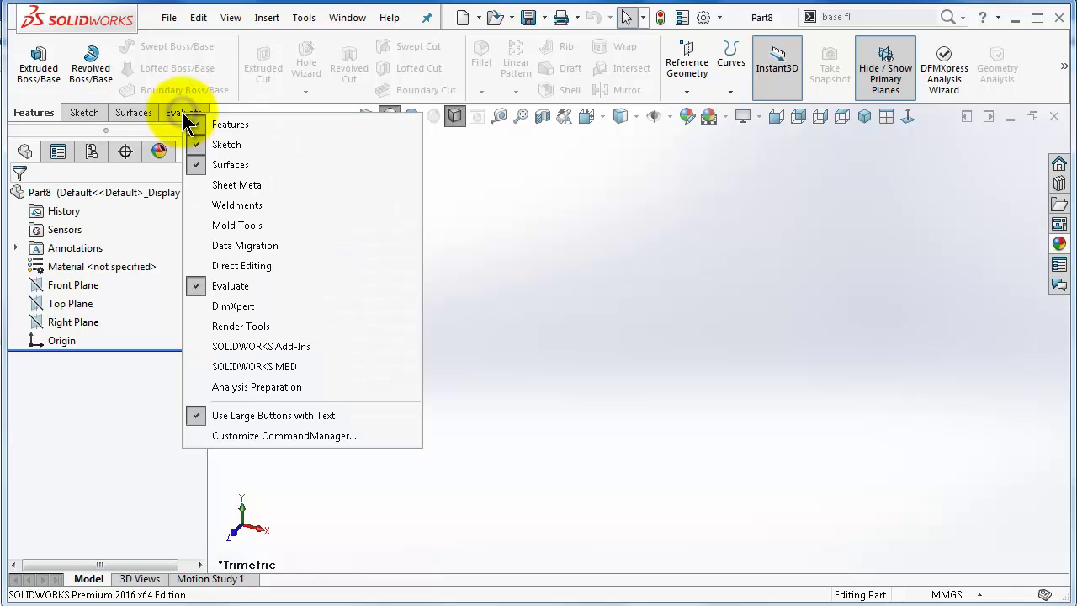
{"action": "left_click", "coordinate": [247, 192]}
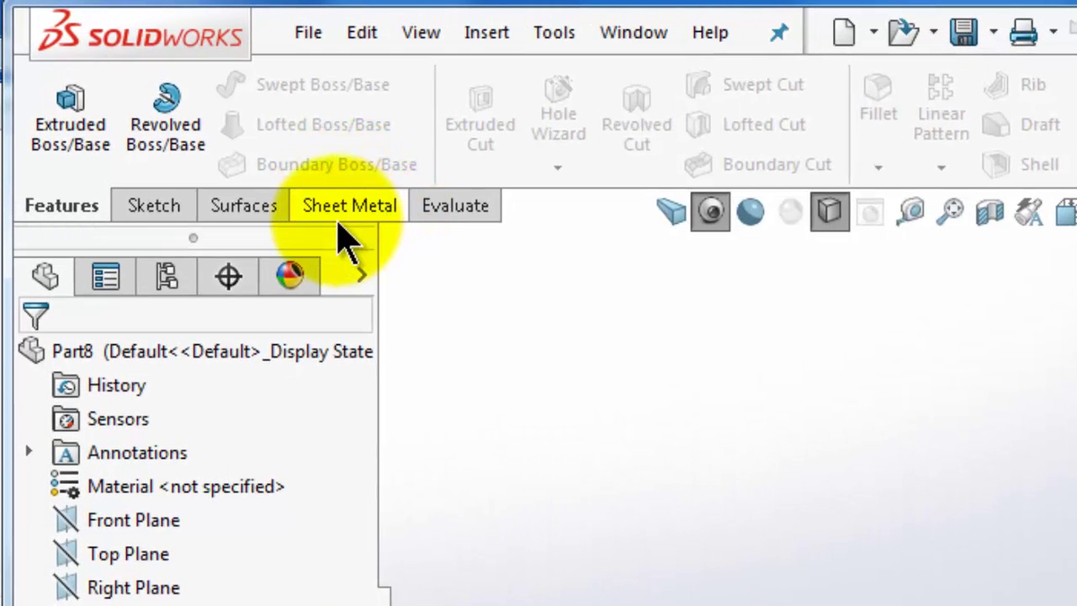
{"action": "left_click", "coordinate": [360, 217]}
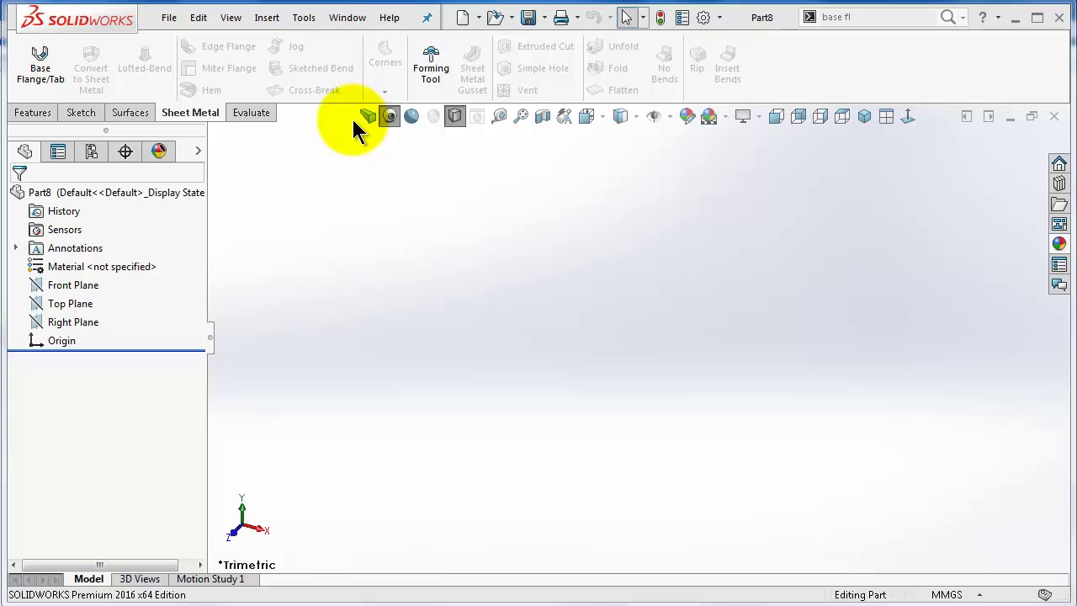
Start a Base Flange on the Top Plane and sketch a center rectangle about 193 by 122 mm centred on the origin.
{"action": "left_click", "coordinate": [41, 79]}
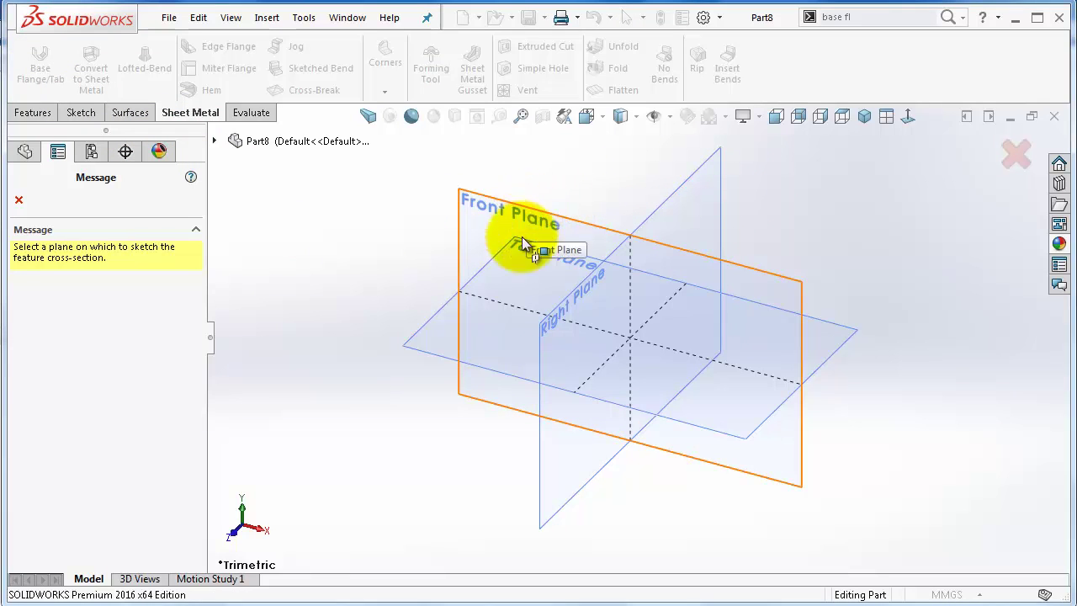
{"action": "left_click", "coordinate": [426, 341]}
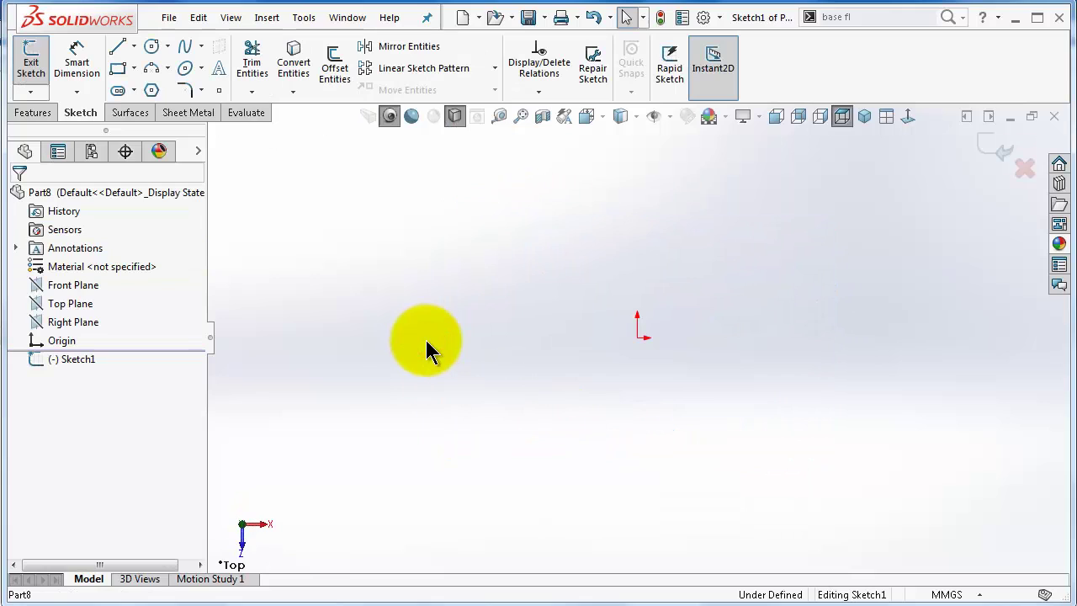
{"action": "left_click", "coordinate": [133, 68]}
{"action": "left_click", "coordinate": [144, 115]}
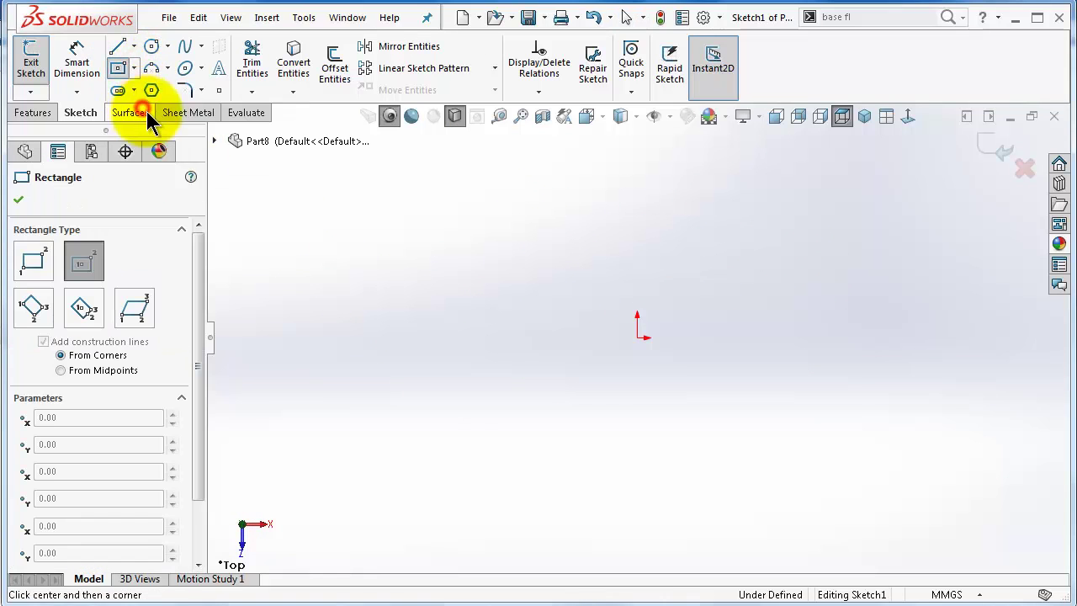
{"action": "left_click", "coordinate": [637, 337]}
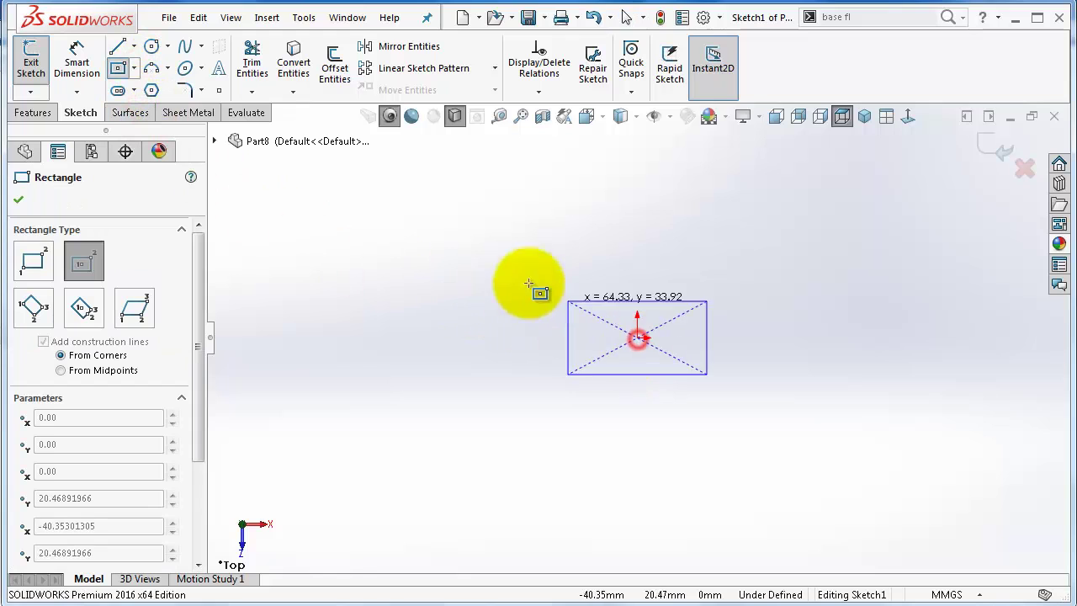
{"action": "left_click", "coordinate": [382, 206]}
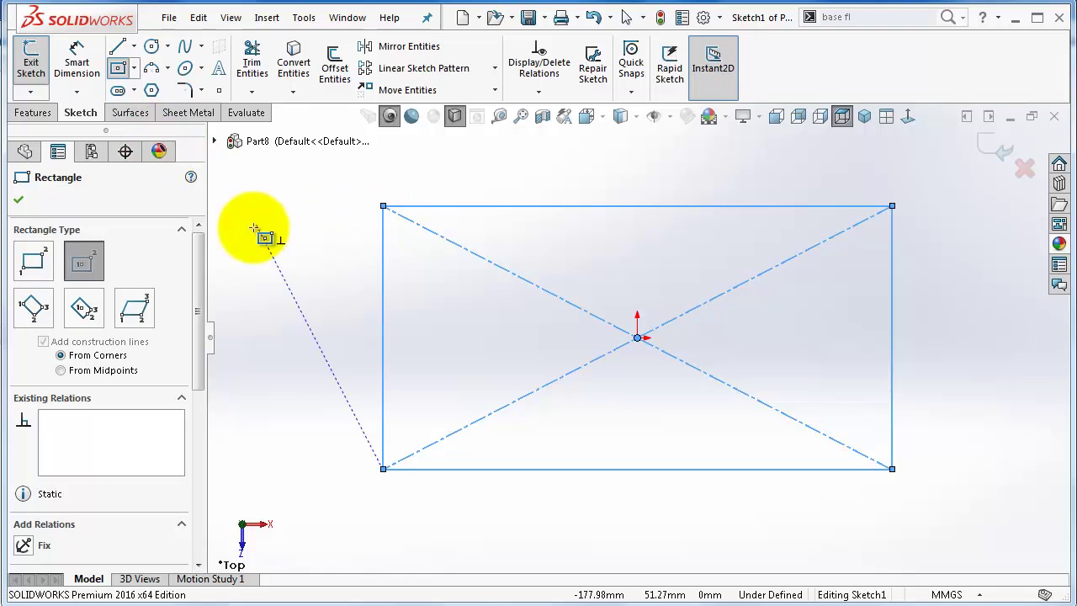
Dimension the rectangle with a vertical side of 100 mm and a horizontal side of 200 mm.
{"action": "left_click", "coordinate": [69, 74]}
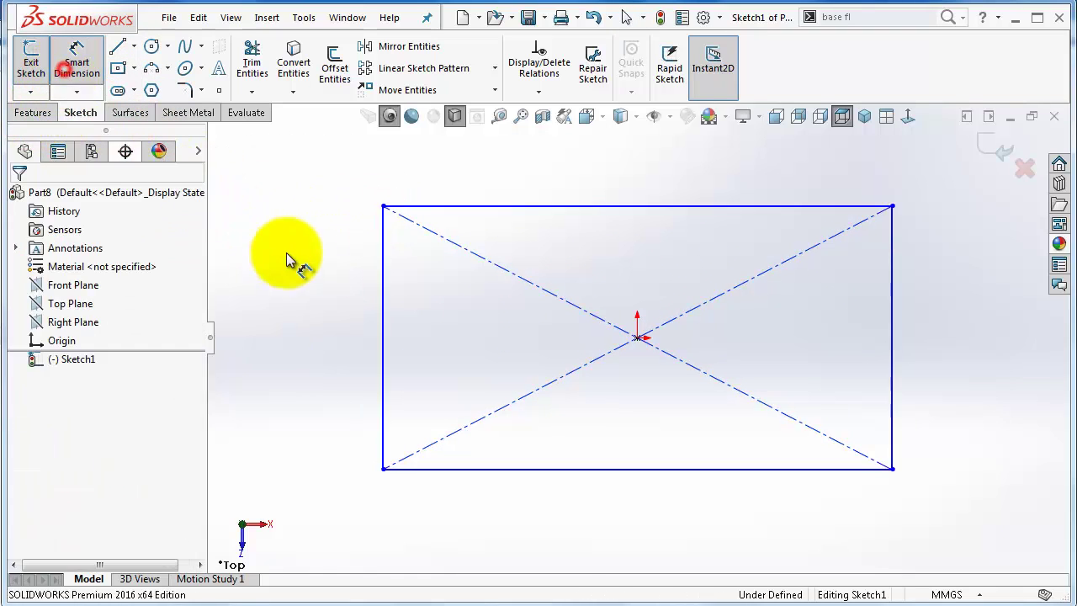
{"action": "left_click", "coordinate": [383, 268]}
{"action": "left_click", "coordinate": [313, 268]}
{"action": "type", "text": "100"}
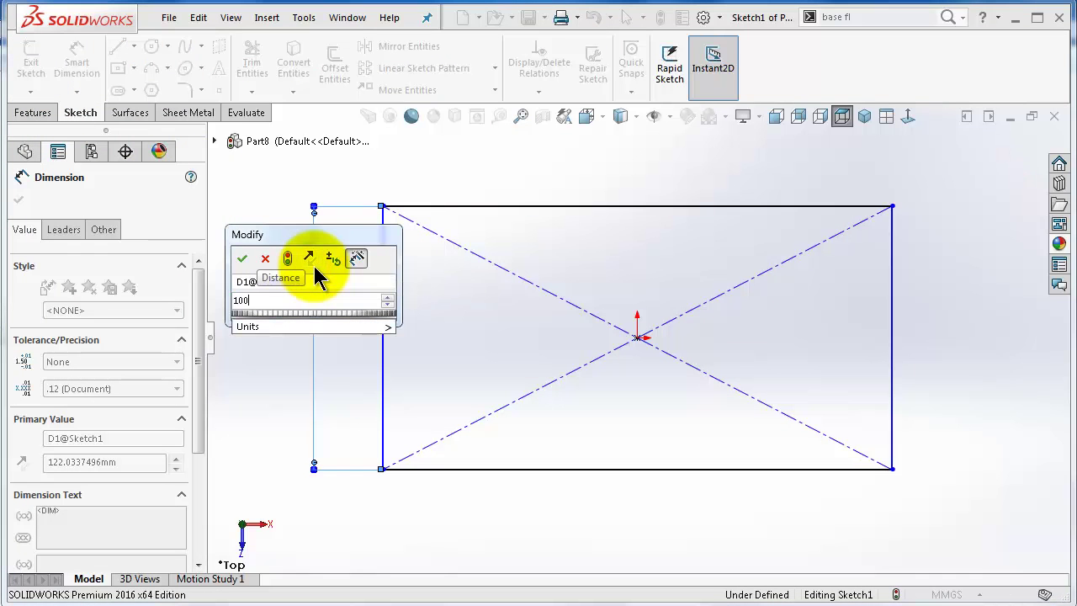
{"action": "key", "text": "Return"}
{"action": "left_click", "coordinate": [493, 207]}
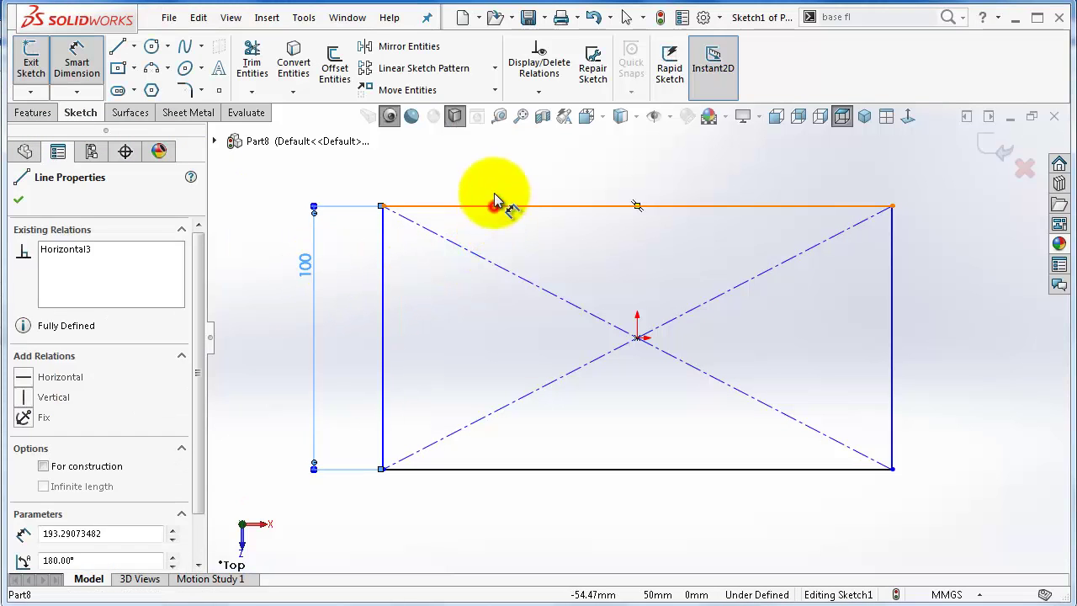
{"action": "left_click", "coordinate": [491, 177]}
{"action": "type", "text": "200"}
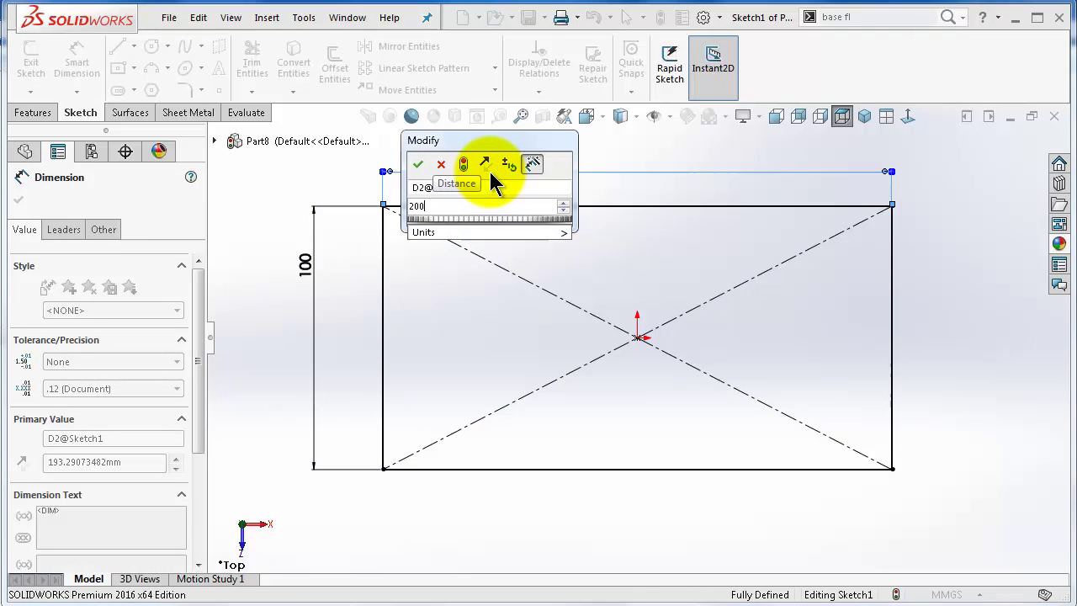
{"action": "left_click", "coordinate": [418, 164]}
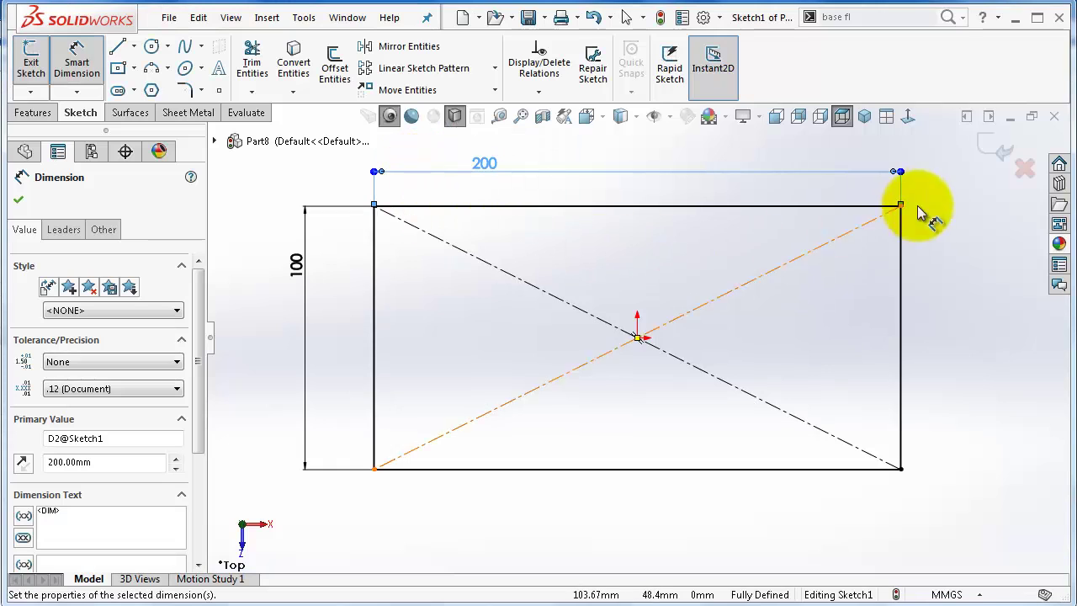
Finish the sketch and create the base flange with a sheet thickness of 1 mm.
{"action": "left_click", "coordinate": [995, 146]}
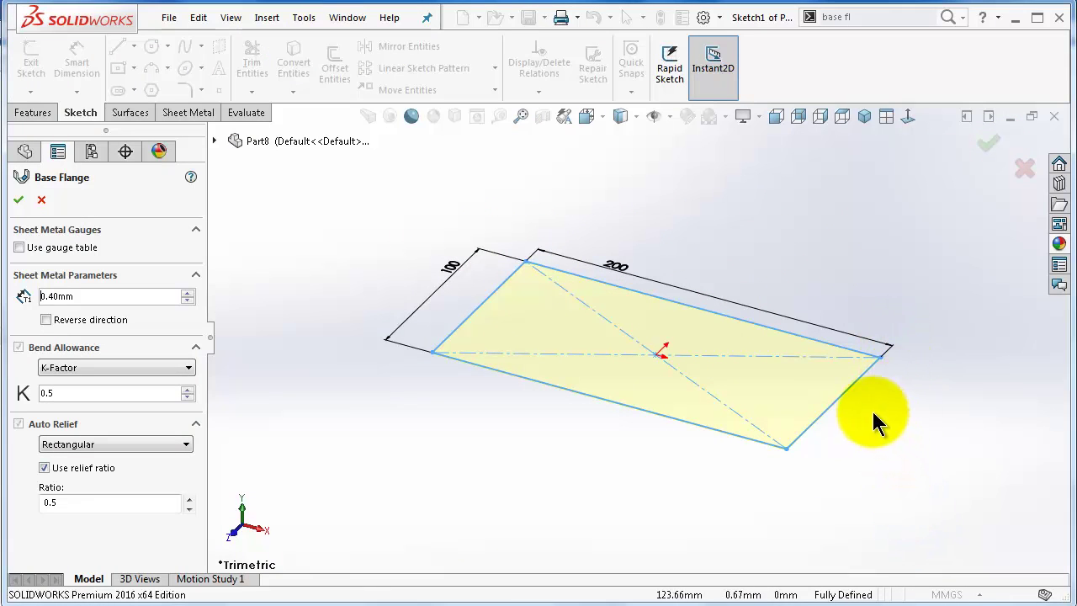
{"action": "scroll", "coordinate": [726, 353], "scroll_direction": "down", "scroll_amount": 3}
{"action": "scroll", "coordinate": [726, 356], "scroll_direction": "up", "scroll_amount": 2}
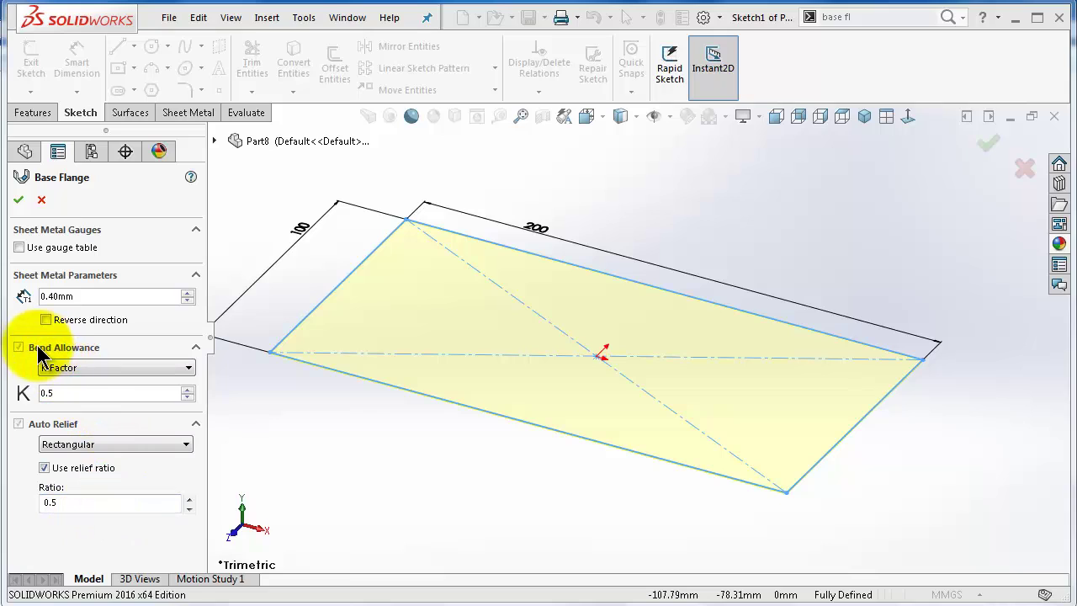
{"action": "left_click", "coordinate": [98, 367]}
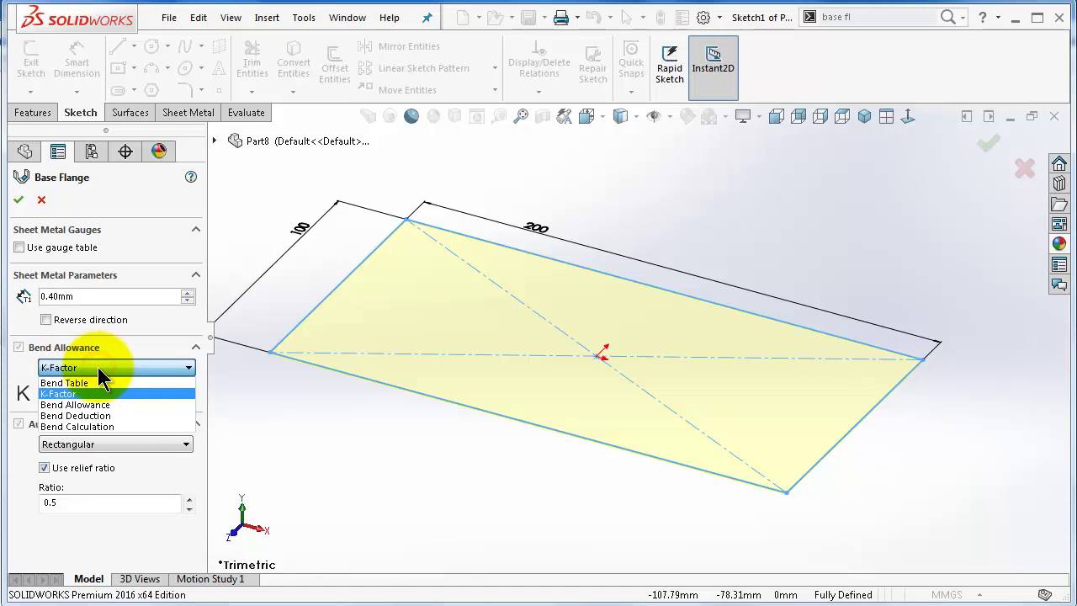
{"action": "left_click", "coordinate": [98, 367]}
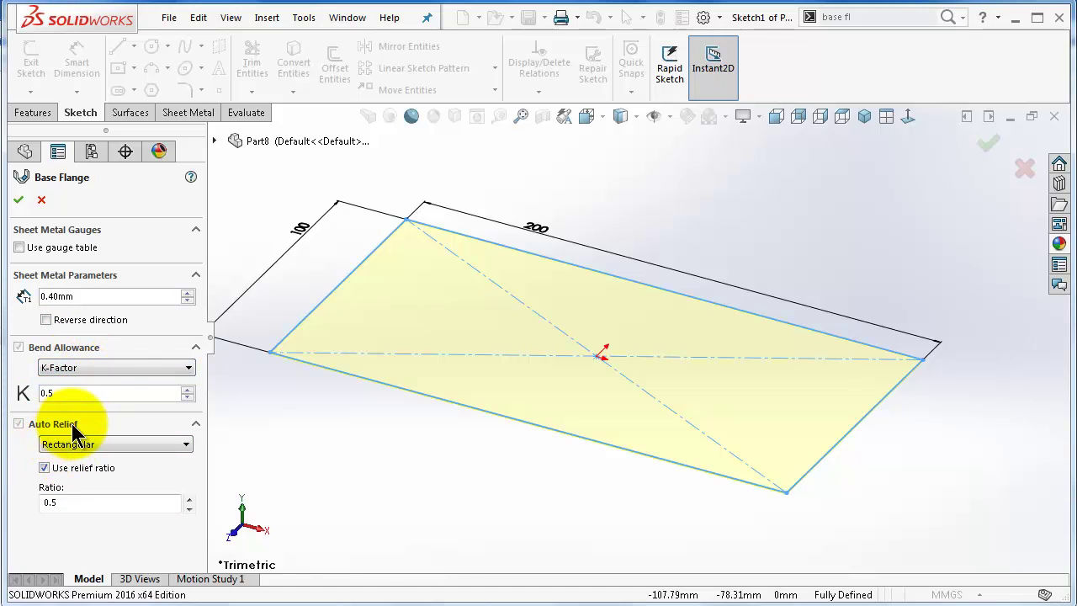
{"action": "left_click_drag", "start_coordinate": [40, 296], "coordinate": [76, 296]}
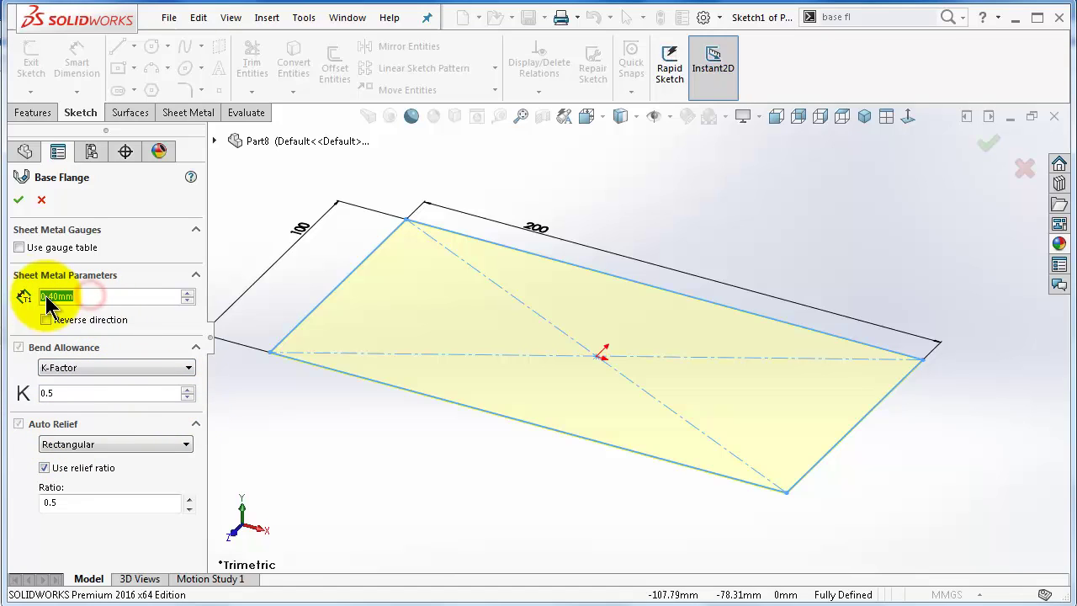
{"action": "type", "text": "1"}
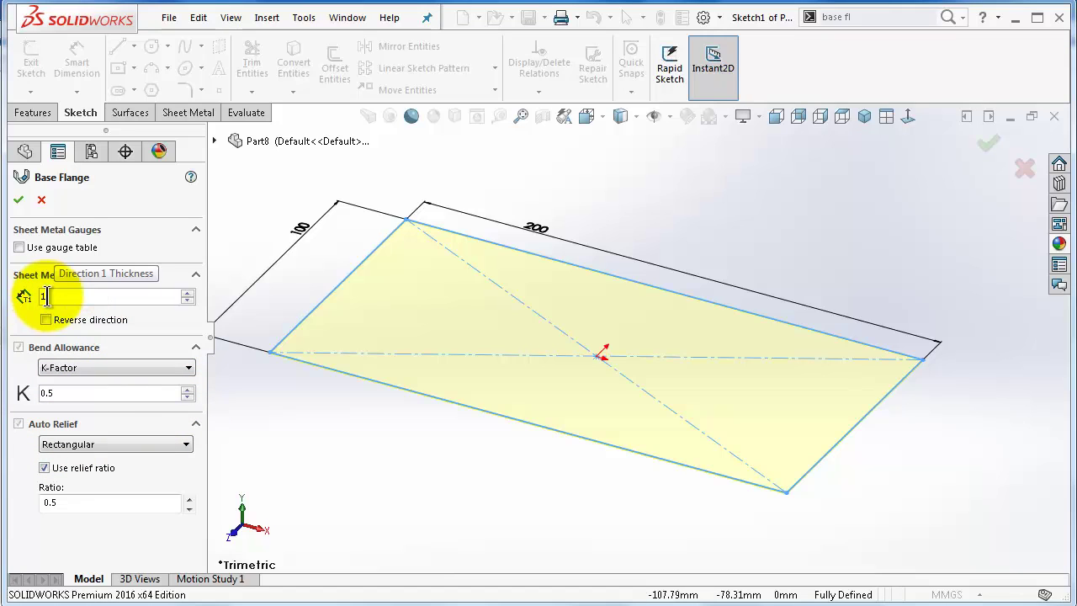
{"action": "left_click", "coordinate": [19, 202]}
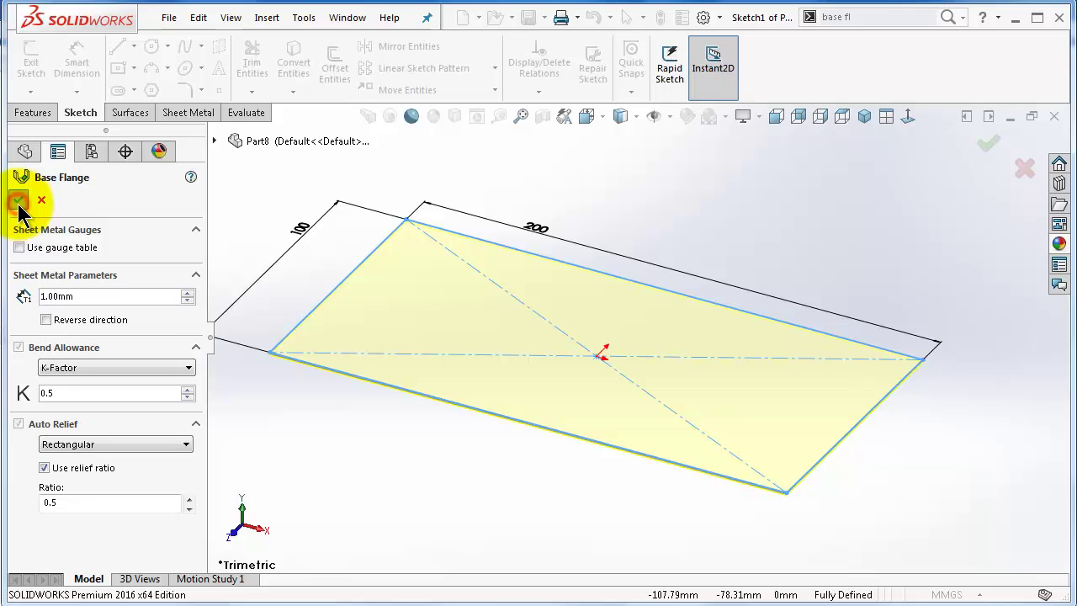
{"action": "left_click", "coordinate": [442, 462]}
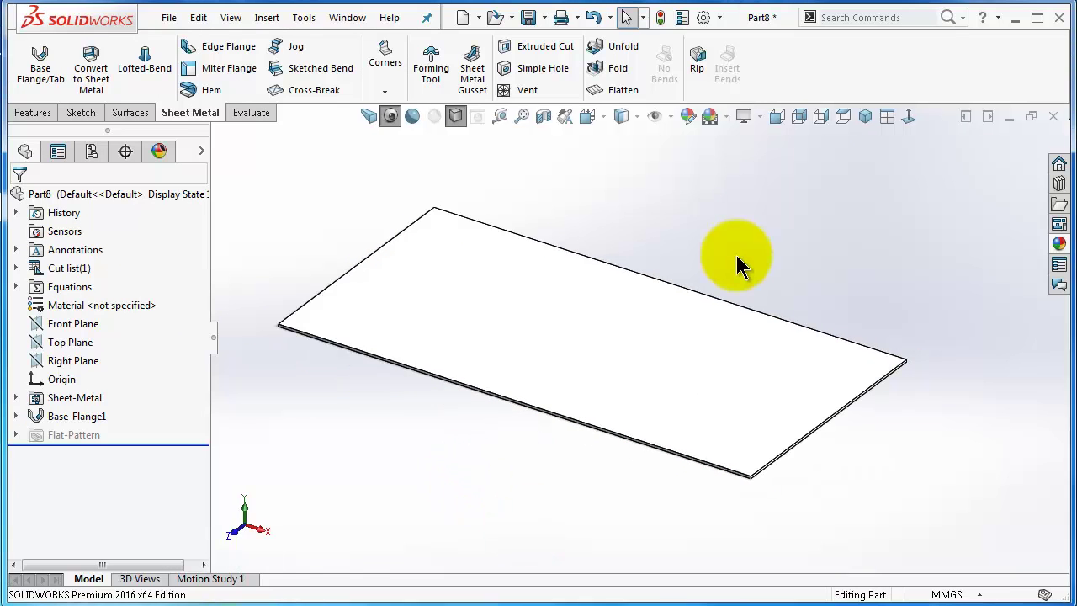
Examine the base flange from all sides, including its thin edges and underside, and restore the isometric view.
{"action": "key", "text": "Up"}
{"action": "key", "text": "Up"}
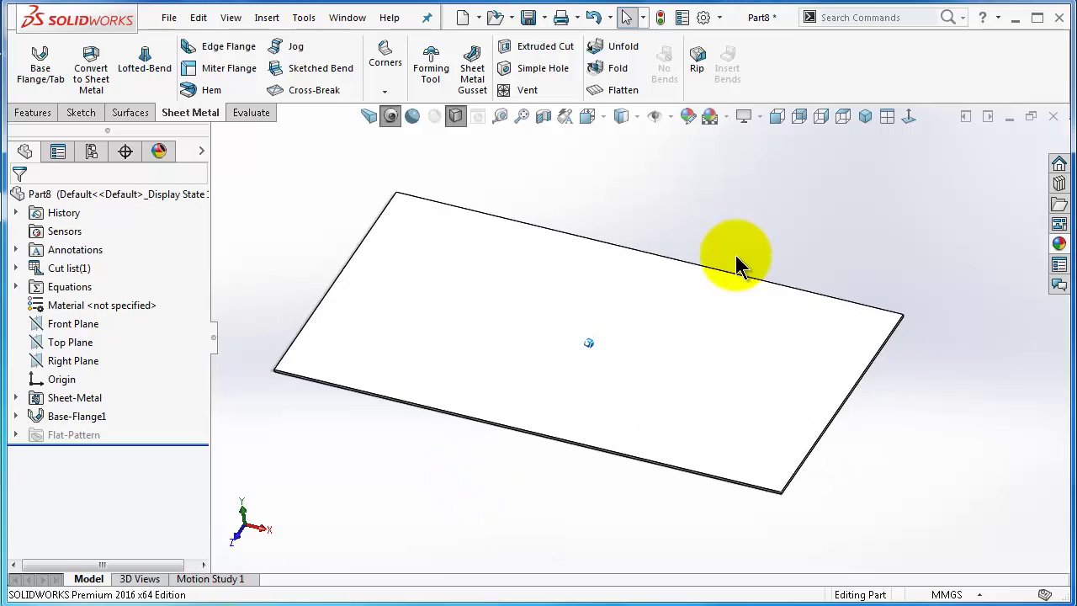
{"action": "key", "text": "Up"}
{"action": "key", "text": "Up"}
{"action": "key", "text": "Up"}
{"action": "key", "text": "Up"}
{"action": "key", "text": "Up"}
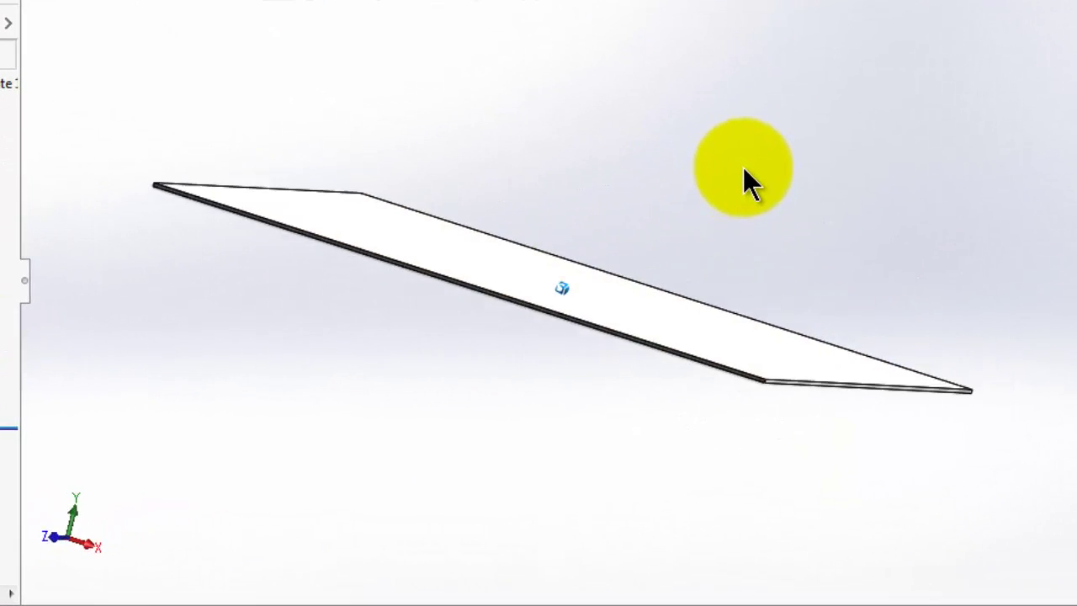
{"action": "key", "text": "Up"}
{"action": "key", "text": "Up"}
{"action": "key", "text": "Up"}
{"action": "key", "text": "Up"}
{"action": "key", "text": "Up"}
{"action": "key", "text": "Up"}
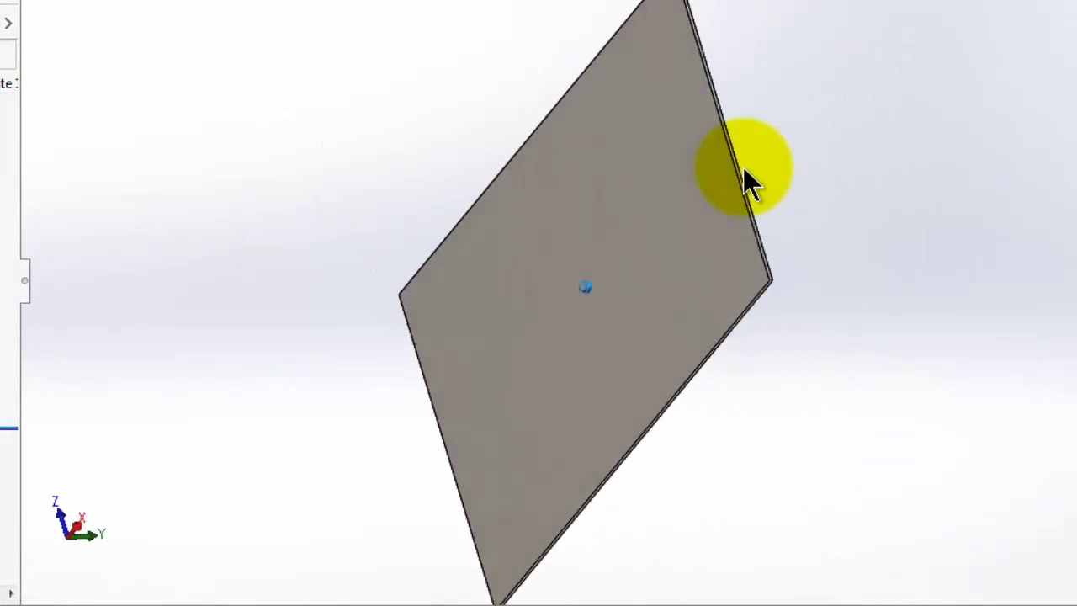
{"action": "key", "text": "Up"}
{"action": "key", "text": "Up"}
{"action": "key", "text": "Up"}
{"action": "key", "text": "Up"}
{"action": "key", "text": "Up"}
{"action": "key", "text": "Up"}
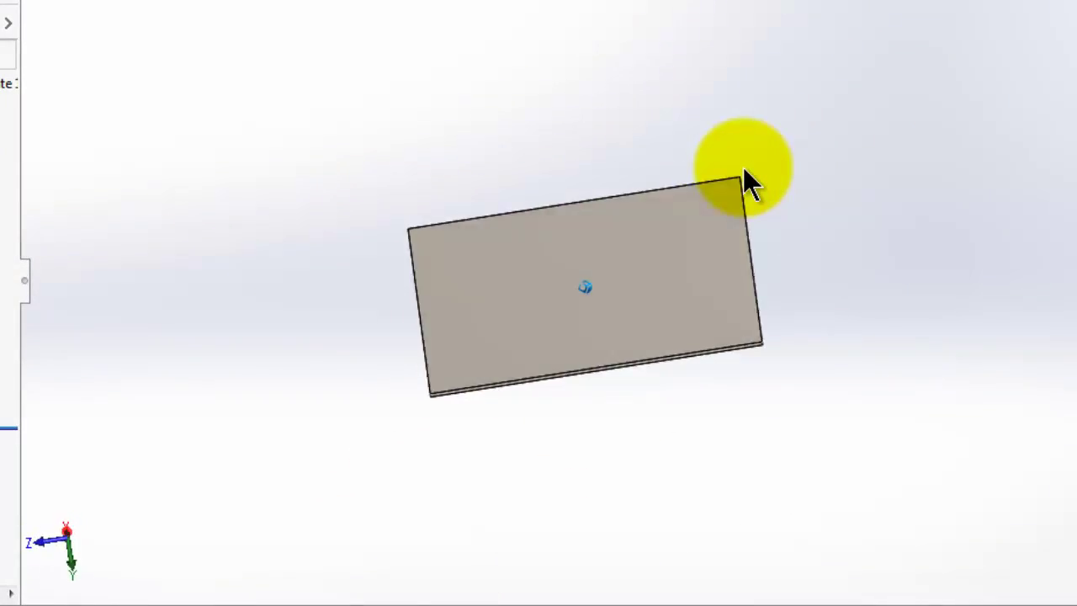
{"action": "key", "text": "Left"}
{"action": "key", "text": "Left"}
{"action": "key", "text": "Left"}
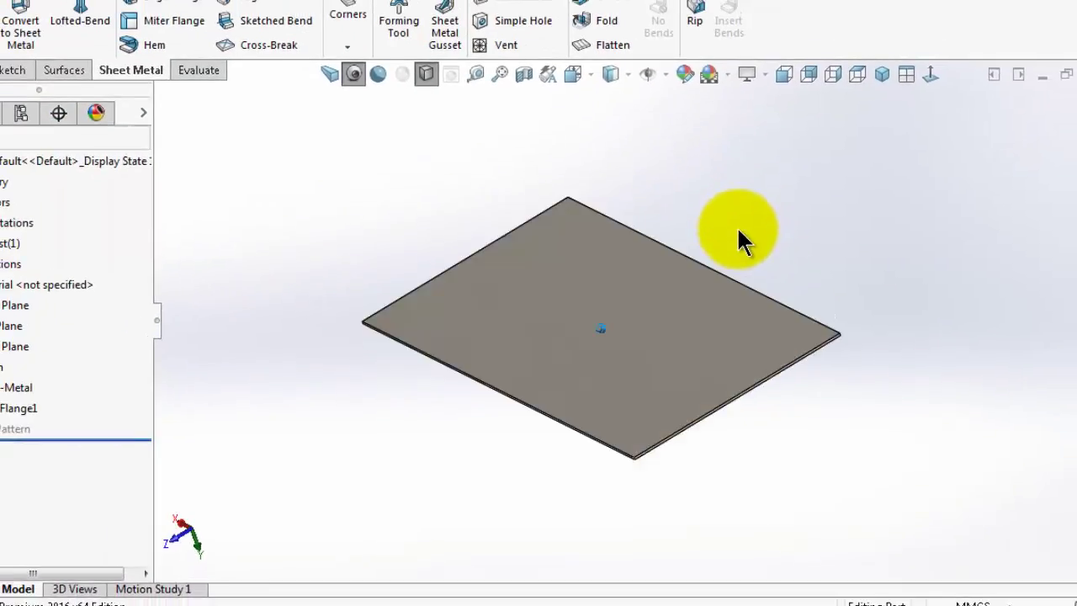
{"action": "left_click", "coordinate": [861, 117]}
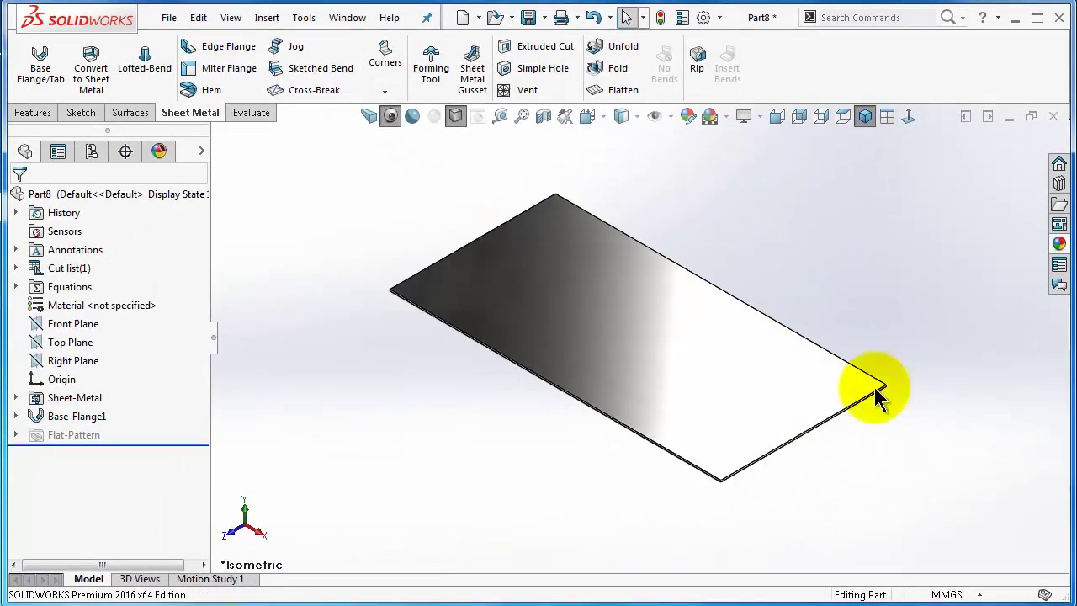